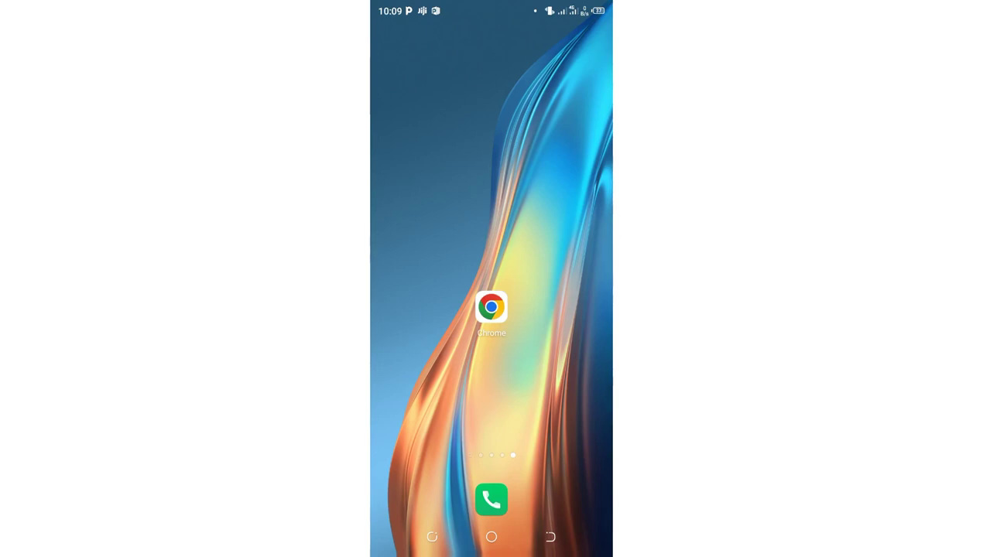
# Step: Launch the Chrome browser
pyautogui.click(491, 308)
pyautogui.scroll(1, 491, 309)
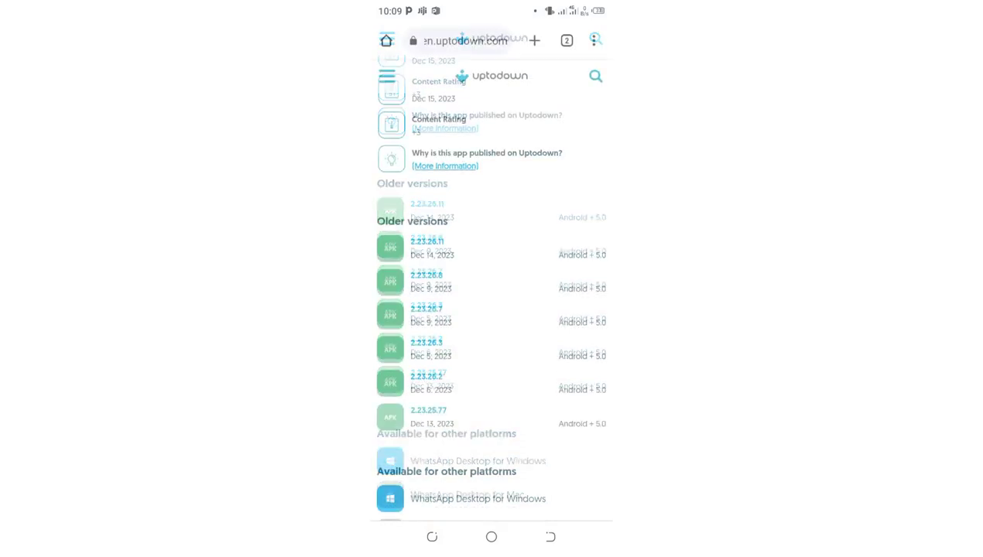
pyautogui.scroll(5, 491, 310)
pyautogui.scroll(2, 491, 310)
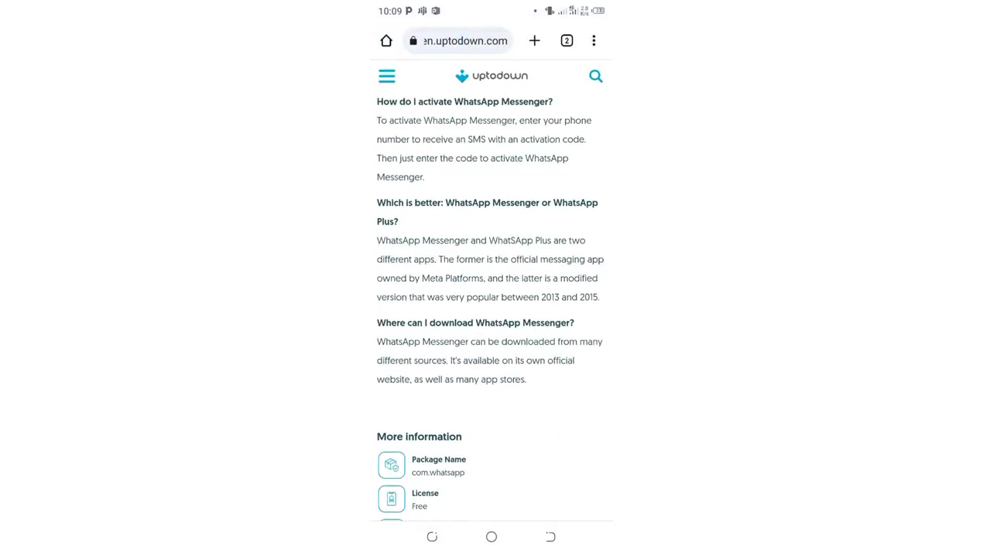
# Step: Search Google for 'WhatsApp download' using the keyboard's word suggestions
pyautogui.click(465, 40)
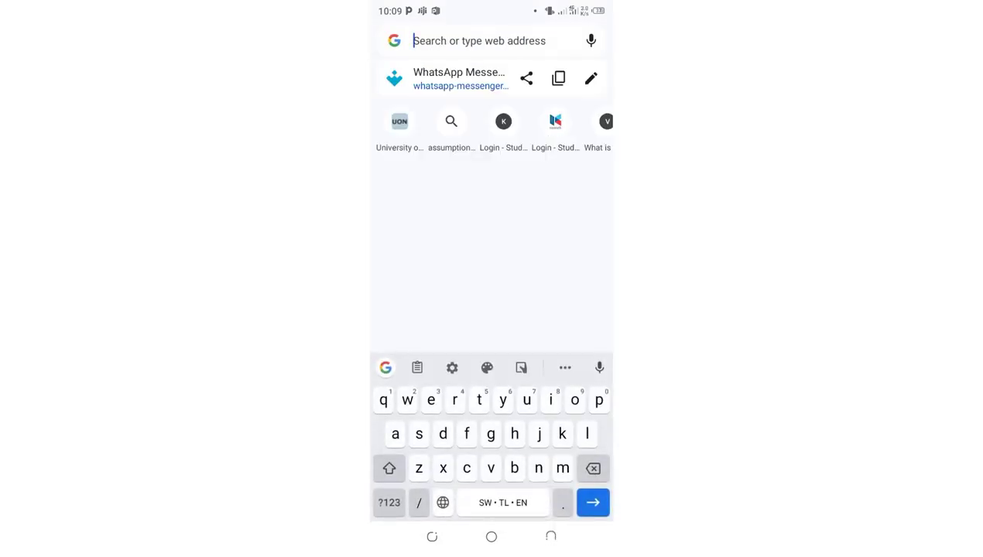
pyautogui.write('wha')
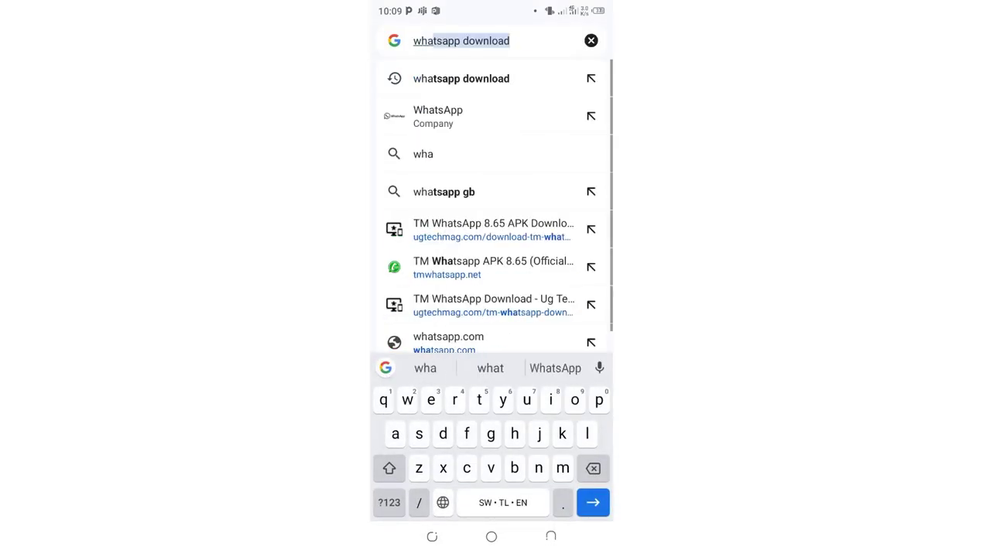
pyautogui.click(555, 369)
pyautogui.write('d')
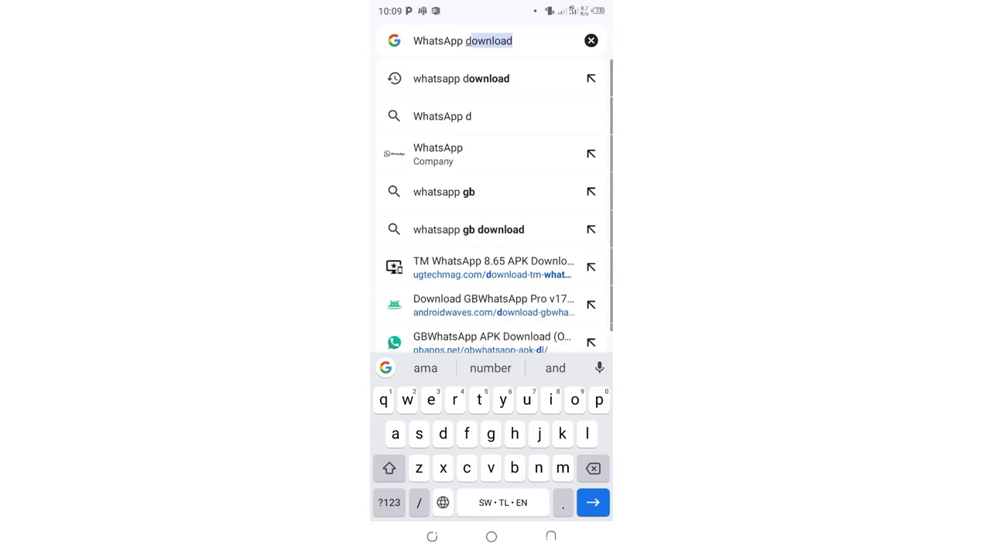
pyautogui.write('own')
pyautogui.click(490, 369)
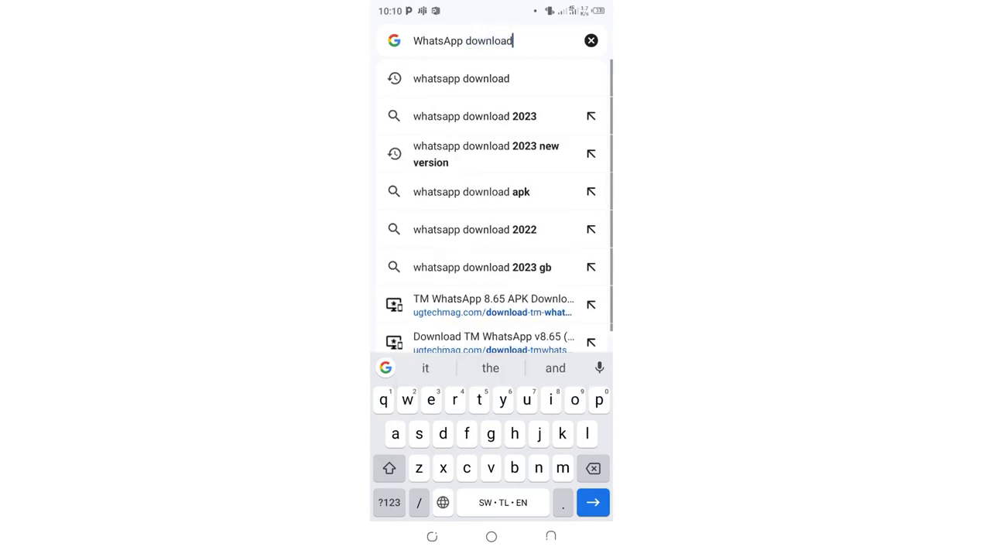
pyautogui.press('Return')
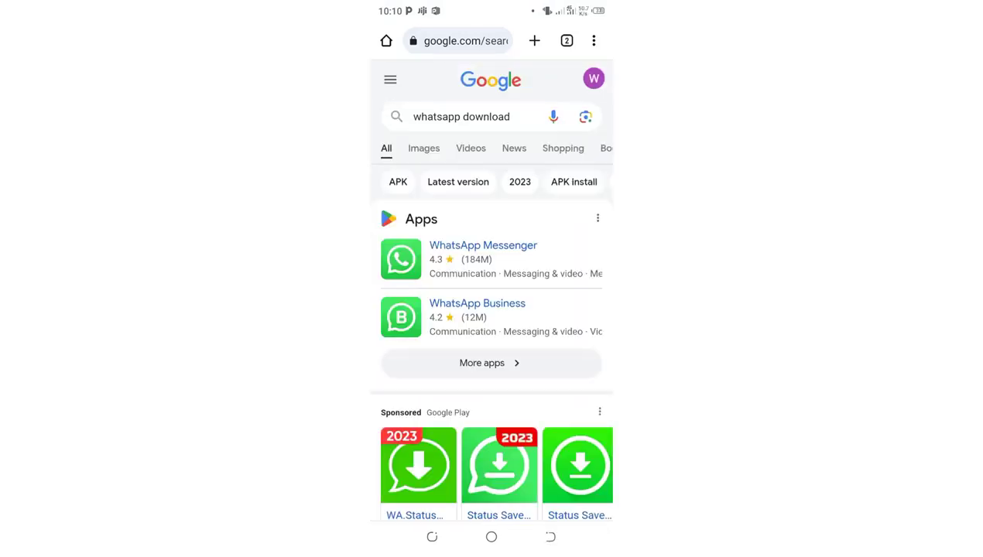
# Step: Open the 'WhatsApp Messenger for Android - Download the APK from Uptodown' result
pyautogui.scroll(-3, 492, 310)
pyautogui.scroll(-2, 492, 310)
pyautogui.scroll(-2, 491, 310)
pyautogui.scroll(-3, 491, 309)
pyautogui.scroll(-3, 492, 310)
pyautogui.scroll(-1, 491, 310)
pyautogui.scroll(-2, 492, 310)
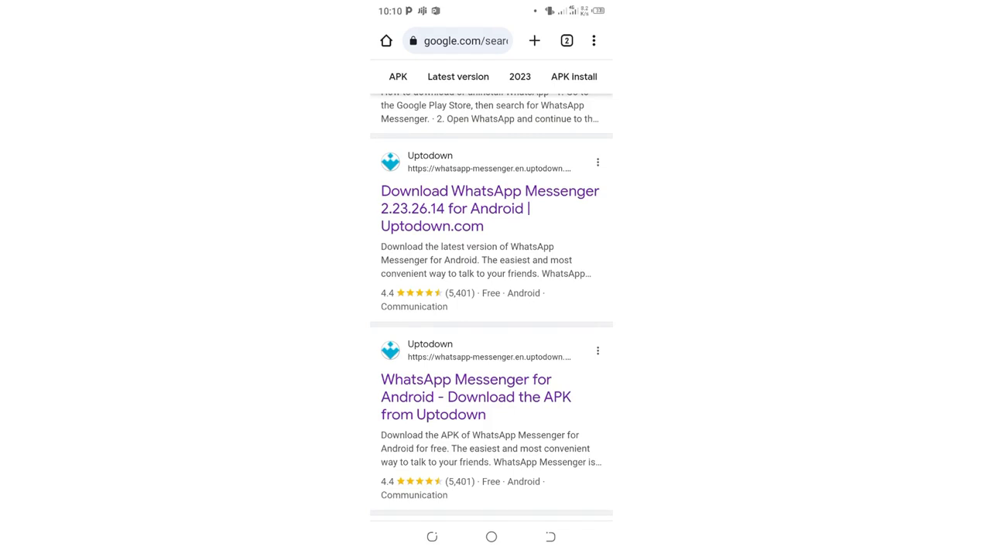
pyautogui.click(476, 397)
pyautogui.click(476, 397)
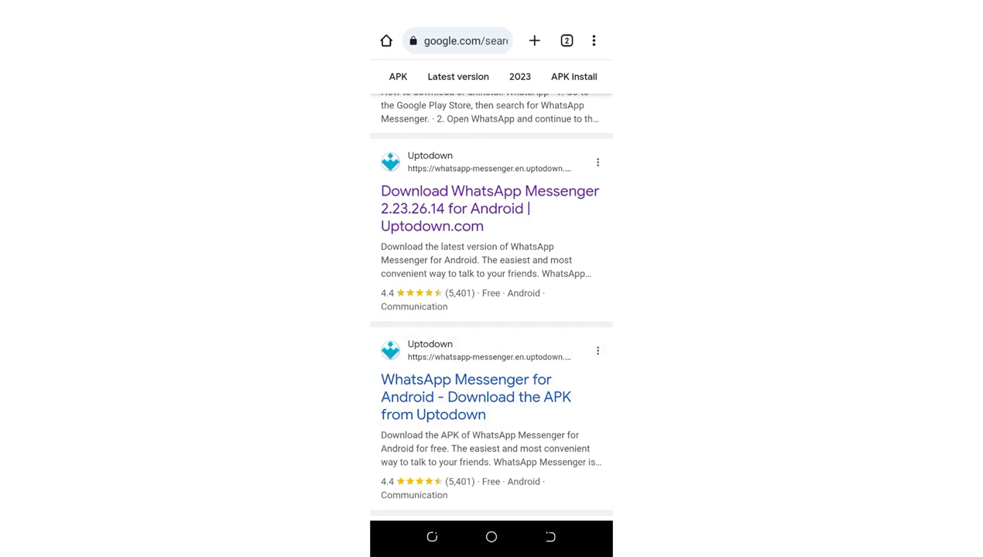
pyautogui.click(450, 206)
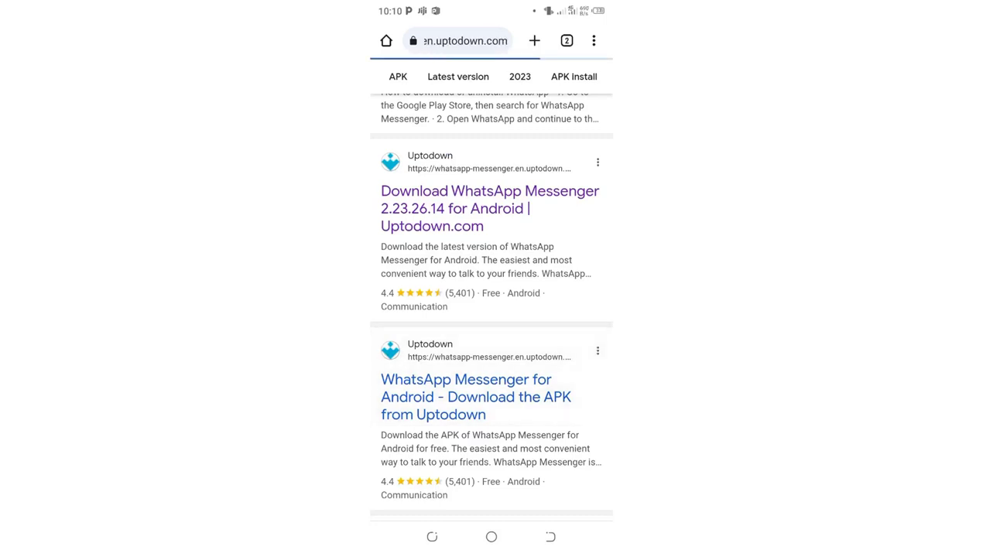
# Step: Scroll the Uptodown WhatsApp Messenger page down to the 'Older versions' list
pyautogui.scroll(-3, 492, 309)
pyautogui.scroll(-3, 491, 310)
pyautogui.scroll(-3, 492, 309)
pyautogui.scroll(-3, 491, 309)
pyautogui.scroll(-3, 491, 310)
pyautogui.scroll(-3, 492, 309)
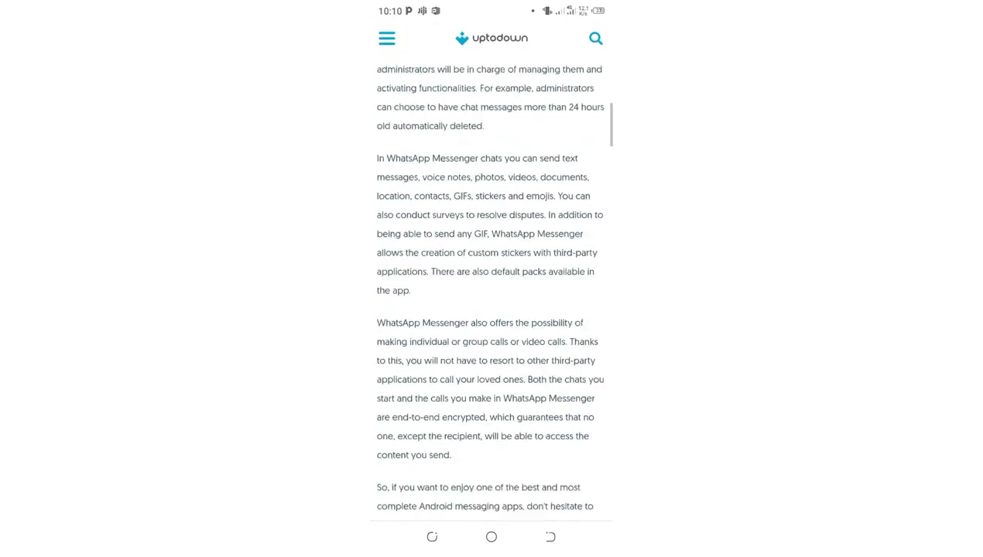
pyautogui.scroll(-3, 491, 310)
pyautogui.scroll(-3, 491, 309)
pyautogui.scroll(-2, 491, 310)
pyautogui.scroll(-3, 491, 310)
pyautogui.scroll(-3, 492, 310)
pyautogui.scroll(-3, 491, 310)
pyautogui.scroll(-2, 491, 310)
pyautogui.scroll(-3, 492, 310)
pyautogui.scroll(-3, 492, 310)
pyautogui.scroll(-2, 492, 310)
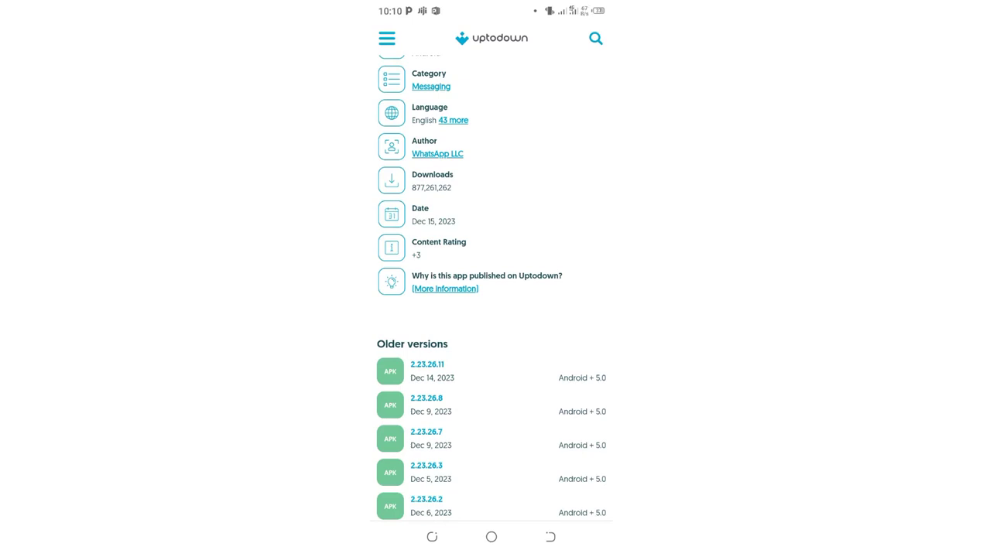
pyautogui.scroll(-2, 491, 285)
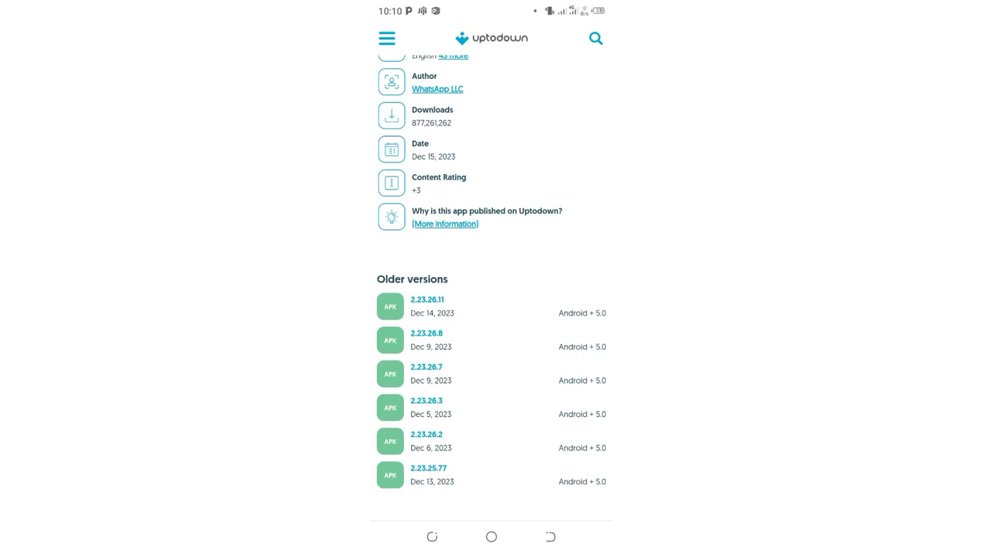
pyautogui.scroll(-2, 491, 285)
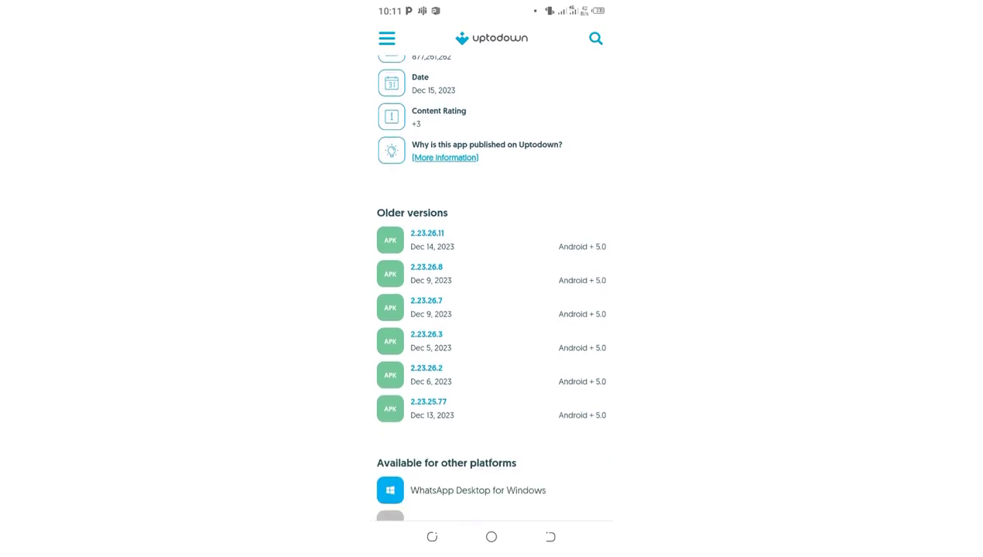
# Step: Open the WhatsApp 2.23.26.11 version page and start its APK download
pyautogui.click(491, 240)
pyautogui.click(491, 240)
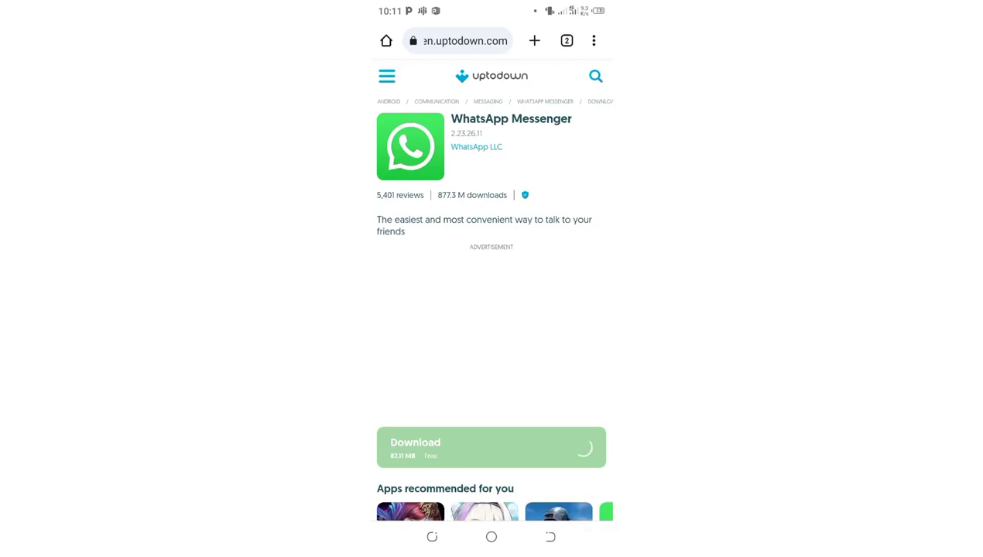
pyautogui.scroll(-5, 490, 309)
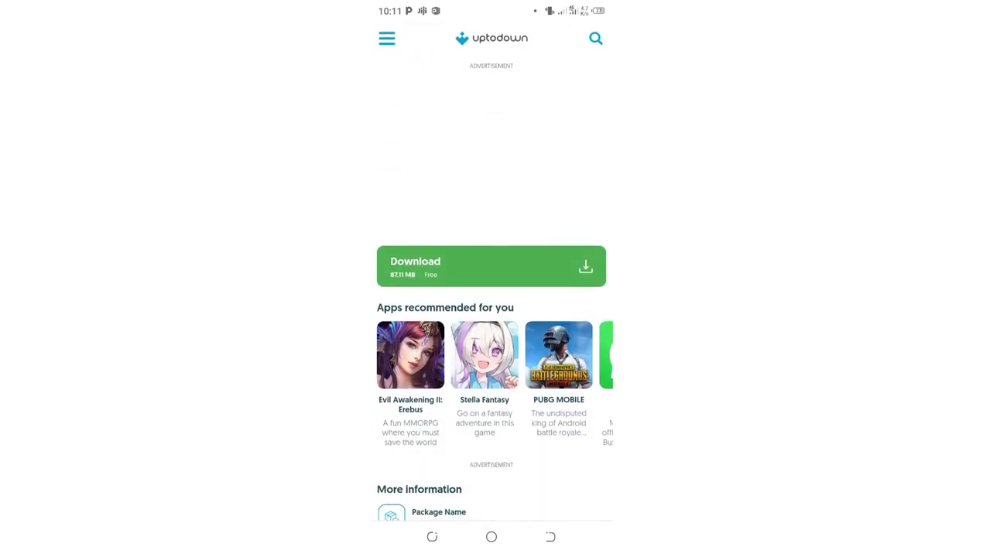
pyautogui.scroll(3, 491, 310)
pyautogui.scroll(-2, 491, 309)
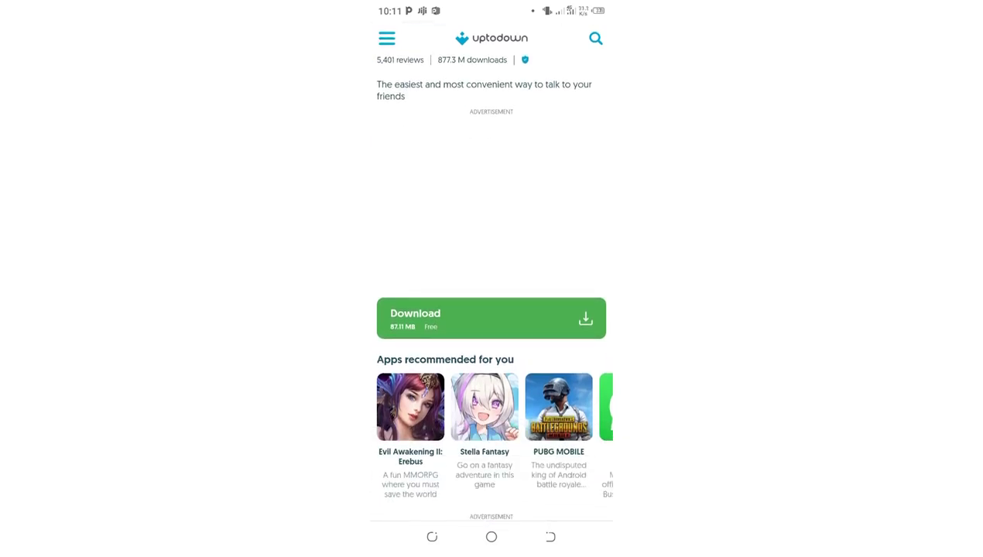
pyautogui.rightClick(491, 318)
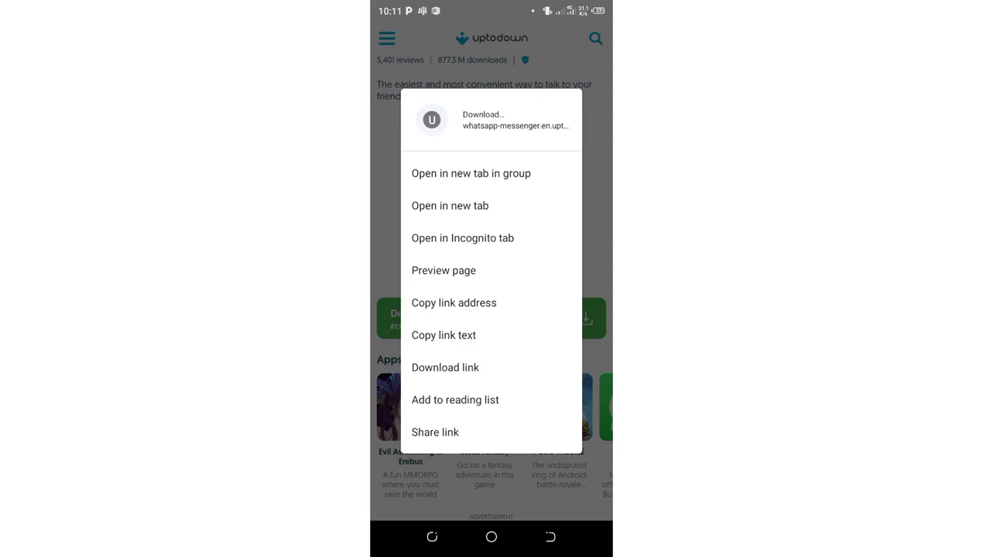
pyautogui.press('Escape')
pyautogui.scroll(2, 491, 309)
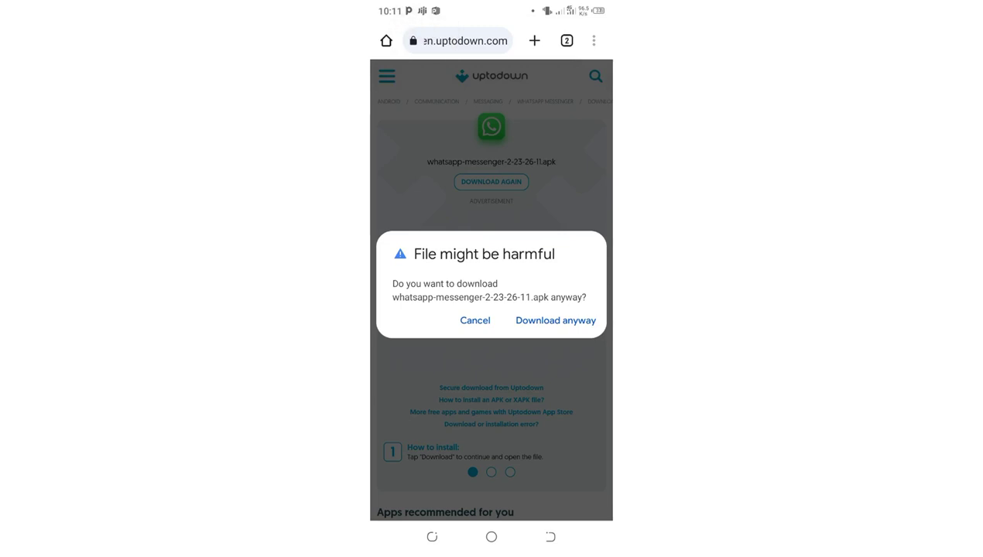
# Step: Choose 'Download anyway' in the 'File might be harmful' warning
pyautogui.click(556, 321)
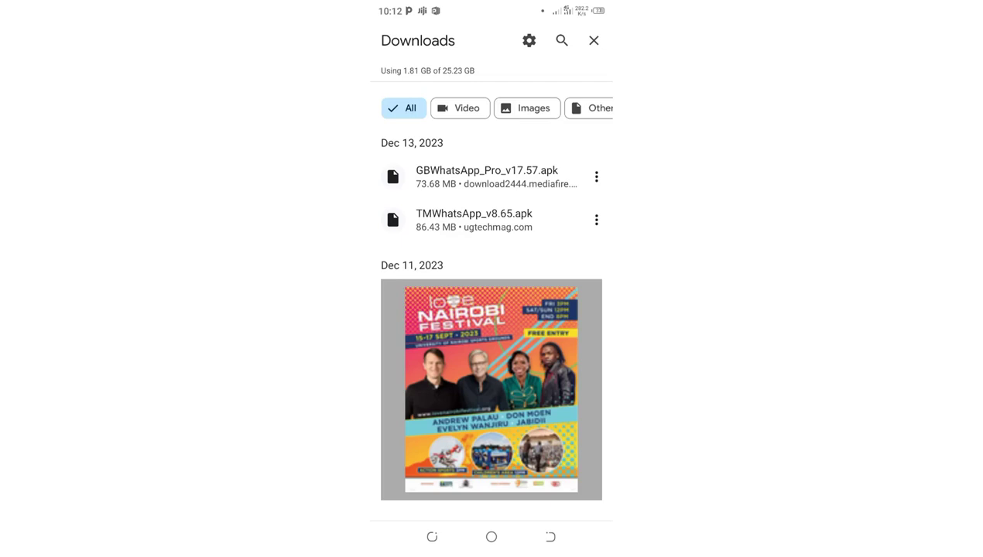
# Step: Tap the downloaded .apk in Chrome Downloads to launch Android's package installer
pyautogui.click(486, 177)
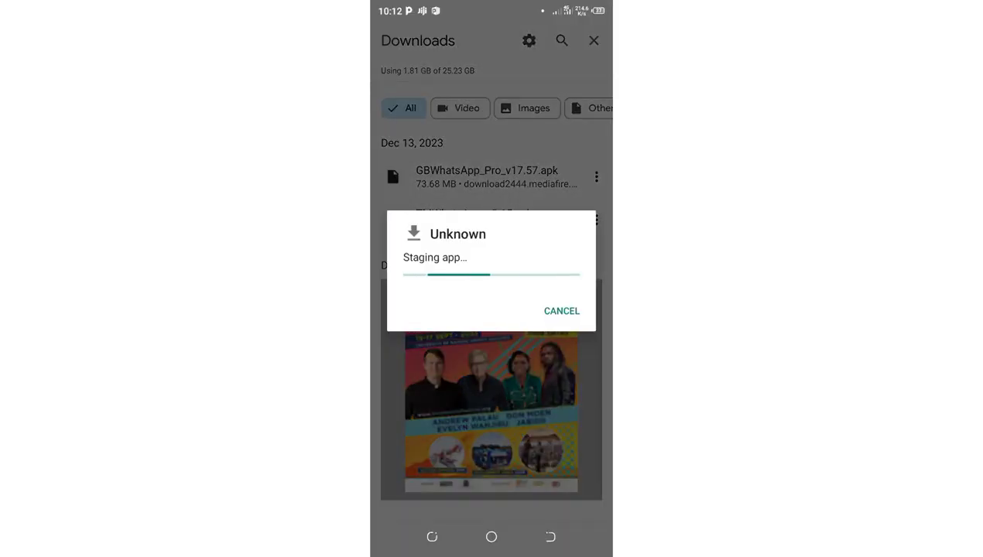